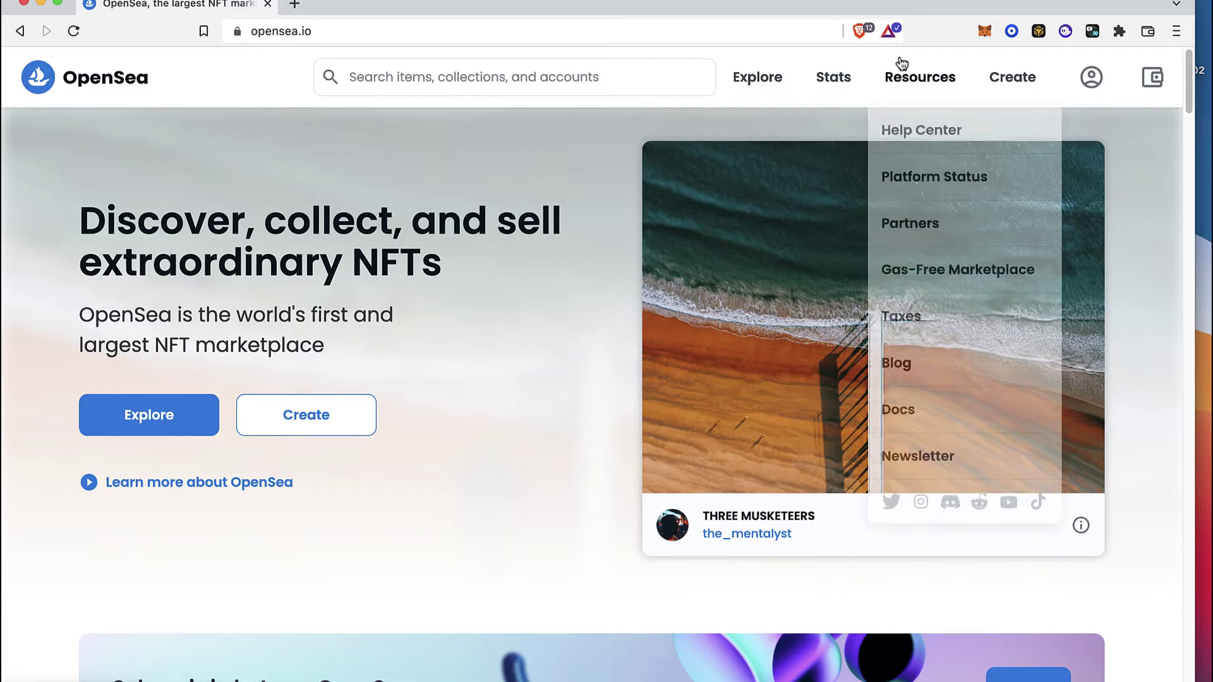
# Leave the Dai conversion in Coinbase Wallet for the asset list, then start a new browser tab
pyautogui.click(1013, 31)
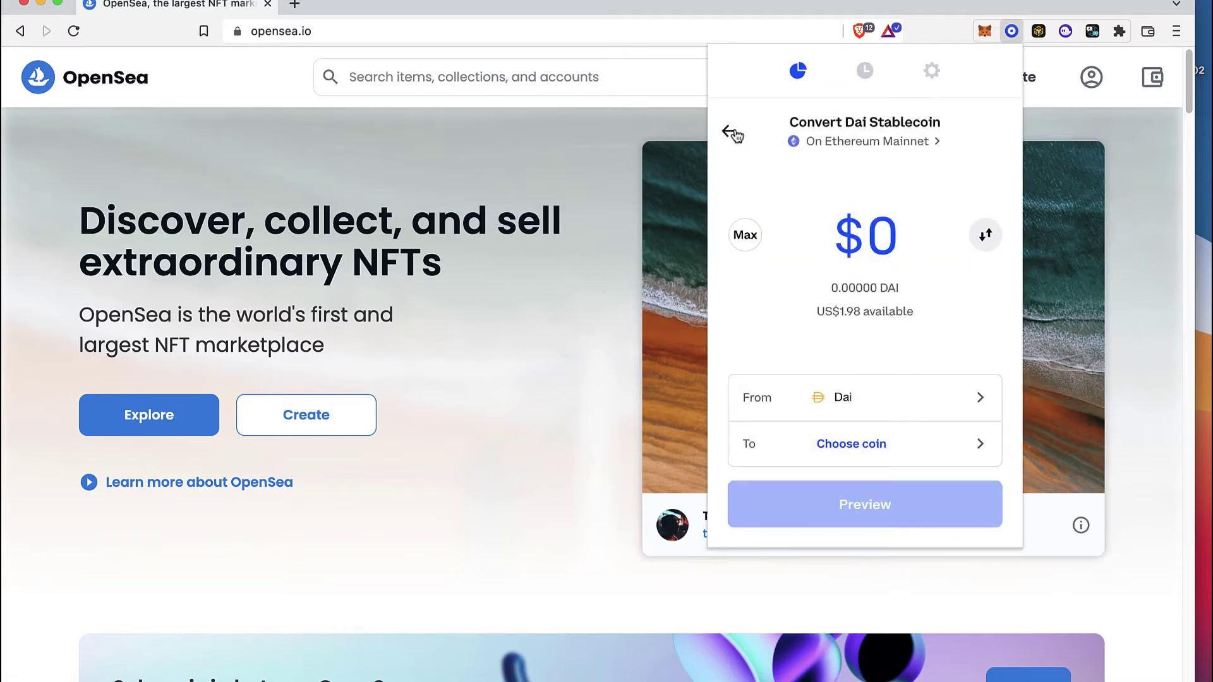
pyautogui.click(730, 132)
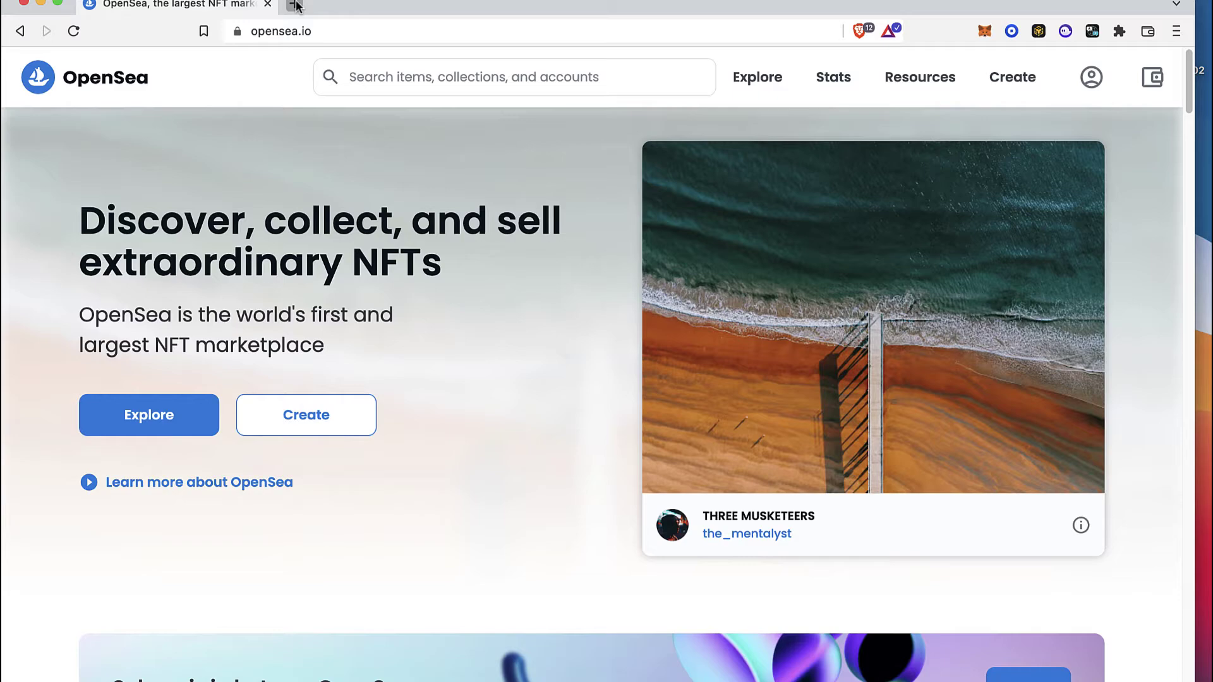
pyautogui.click(295, 5)
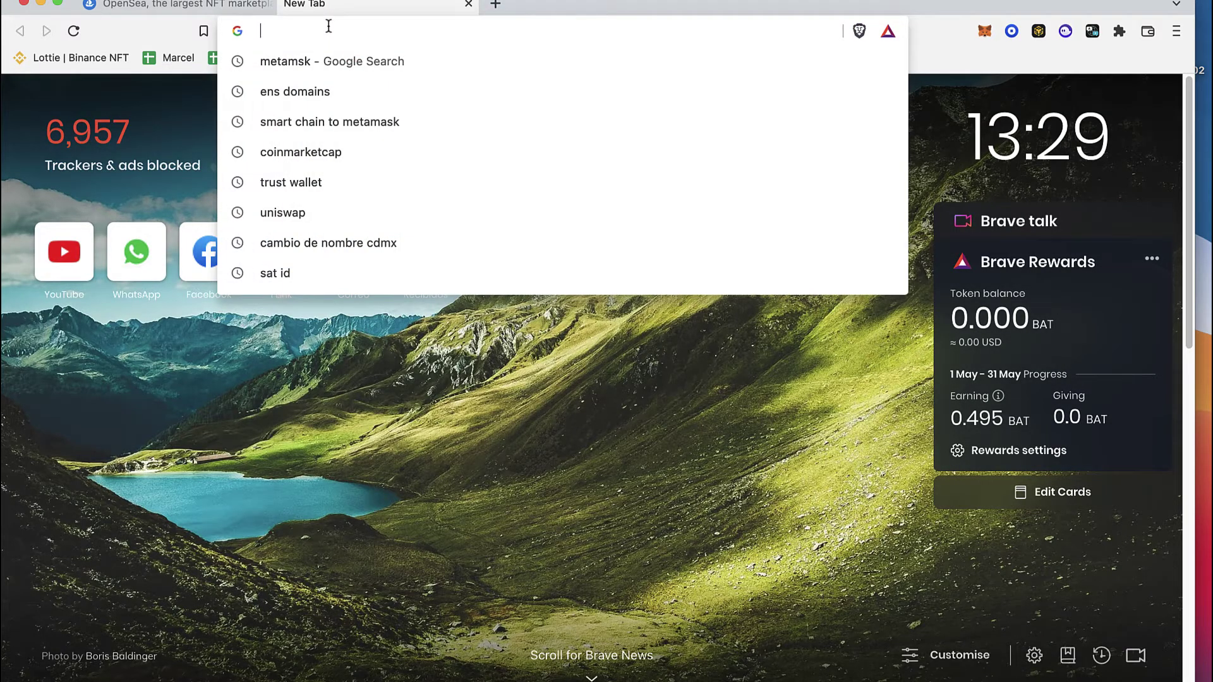
pyautogui.write('coinbase ')
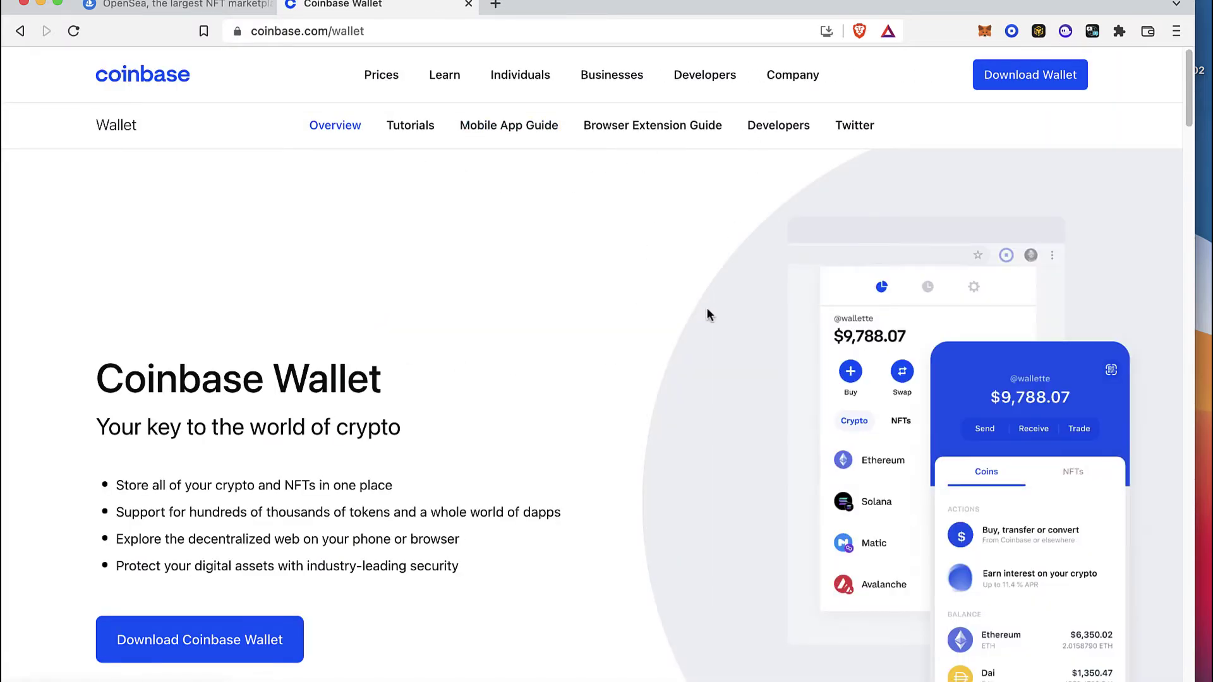
# Open the Coinbase Wallet Web Store listing and check the wallet's US$2.02 balance
pyautogui.click(1040, 75)
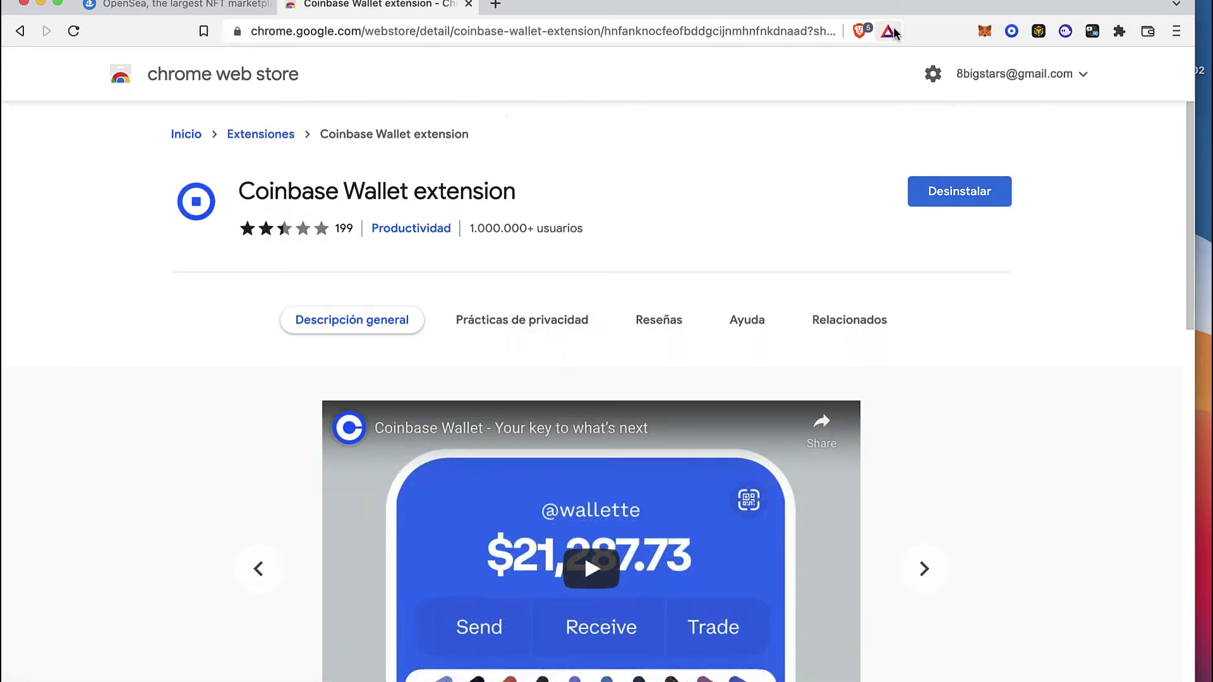
pyautogui.click(1012, 31)
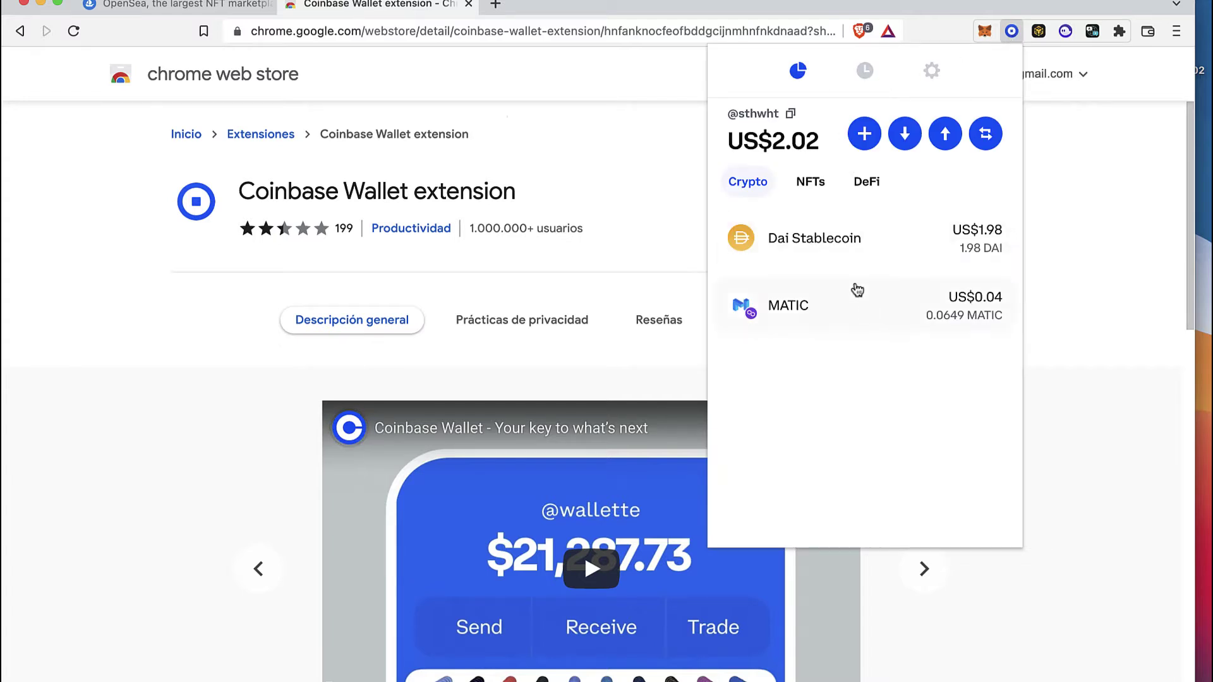
# Go to the OpenSea profile and connect the account through Coinbase Wallet
pyautogui.click(220, 8)
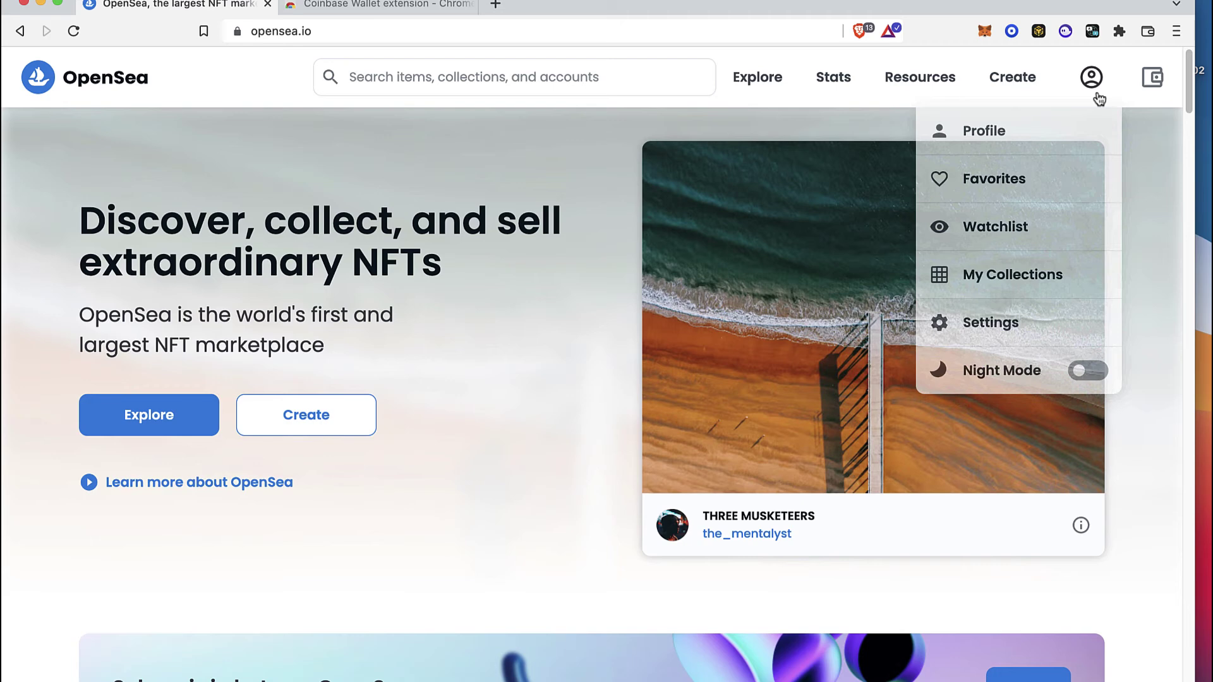
pyautogui.moveTo(1091, 77)
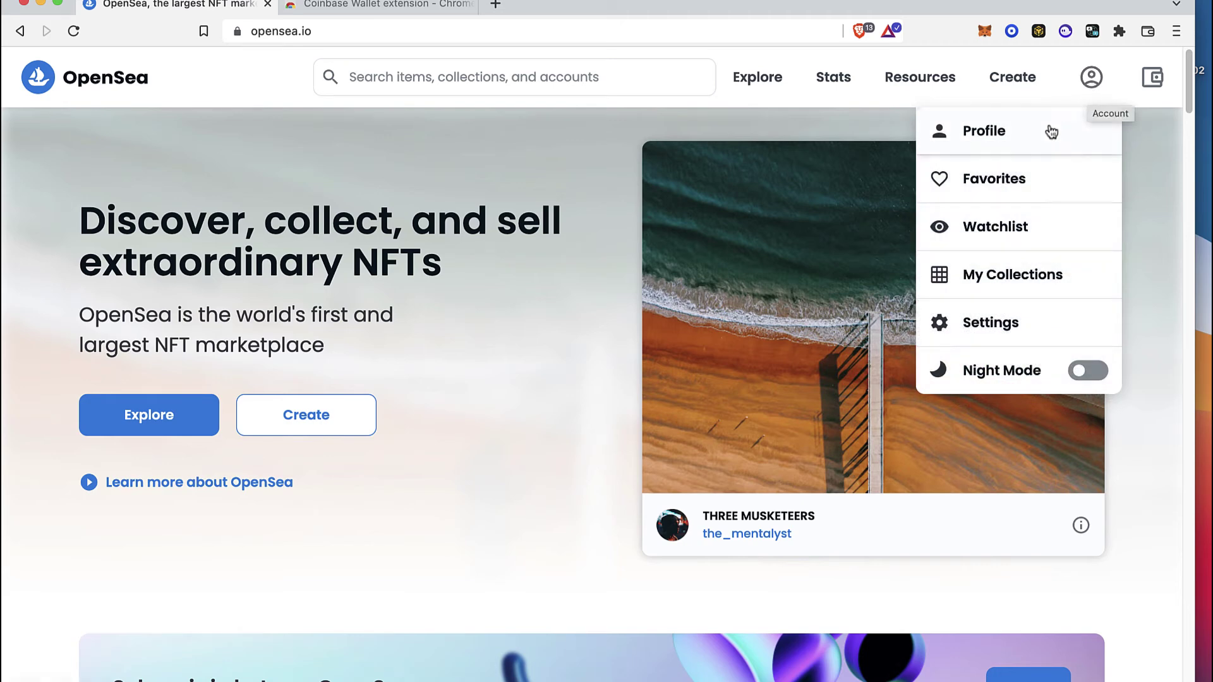
pyautogui.click(1009, 139)
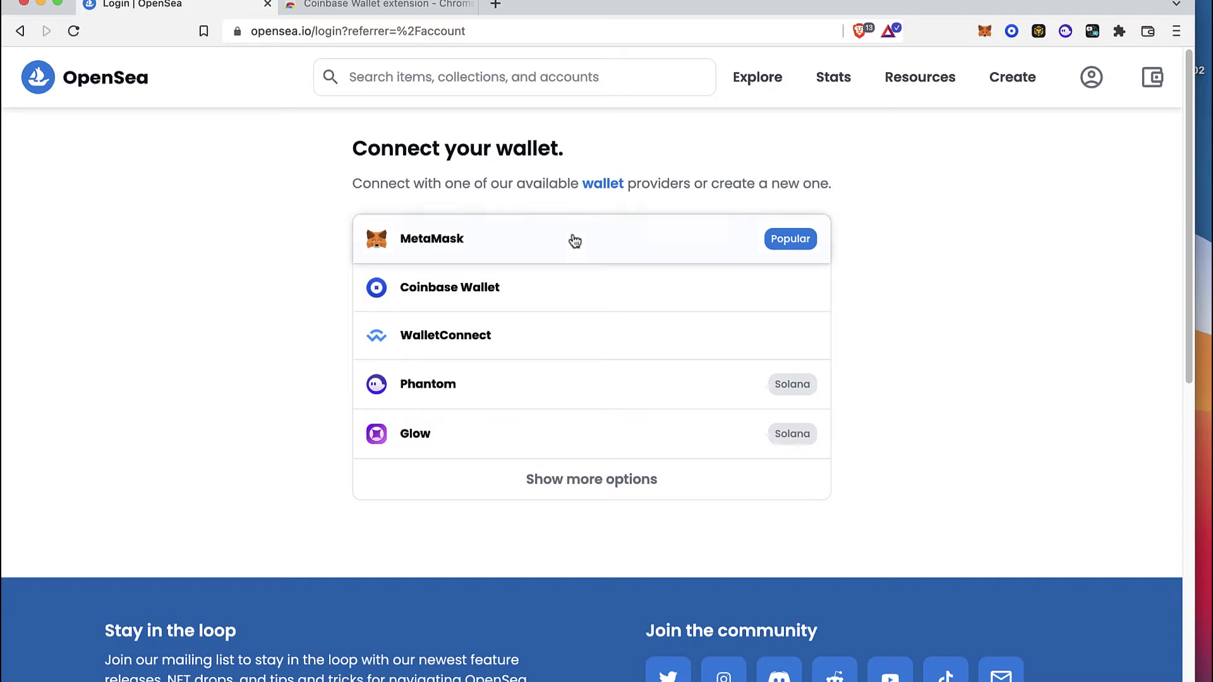
pyautogui.click(545, 296)
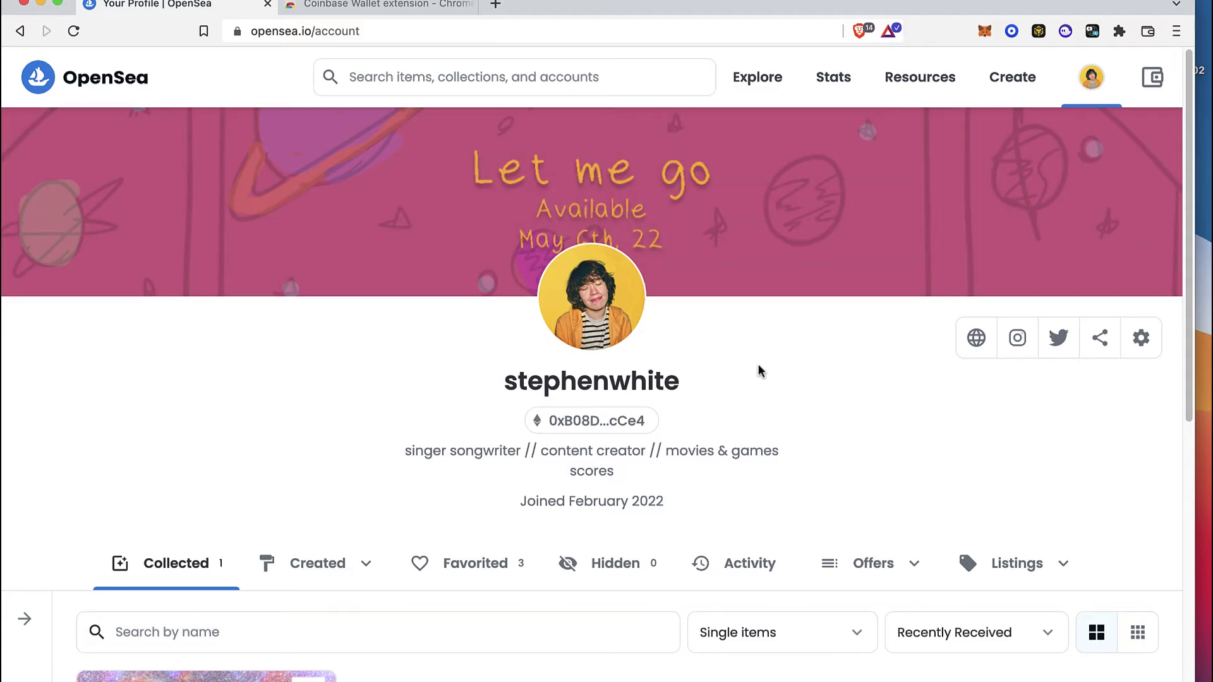
pyautogui.scroll(-2, 760, 369)
pyautogui.click(1152, 77)
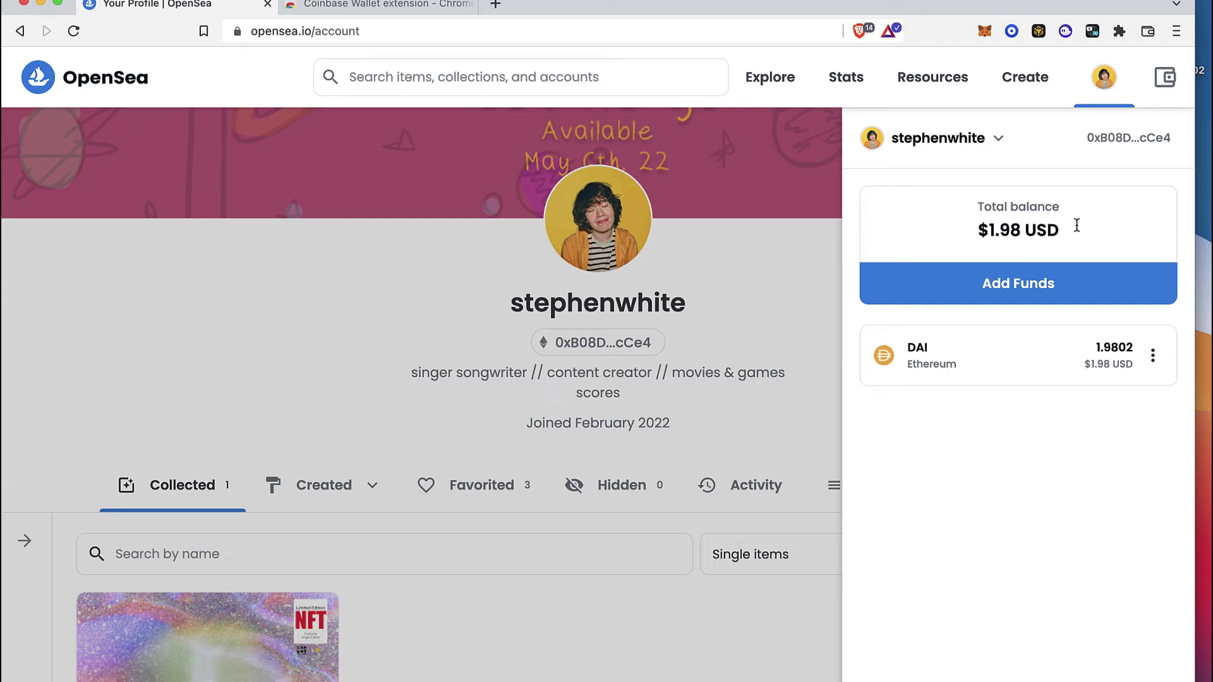
pyautogui.click(1012, 31)
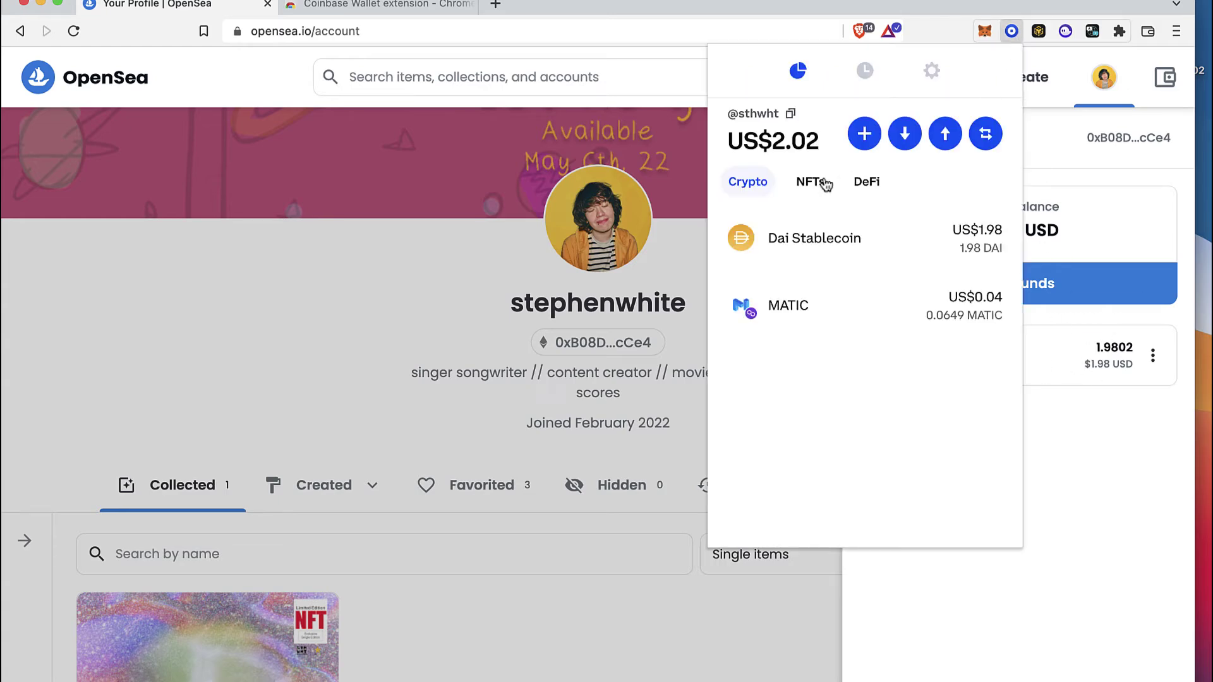
pyautogui.click(1107, 464)
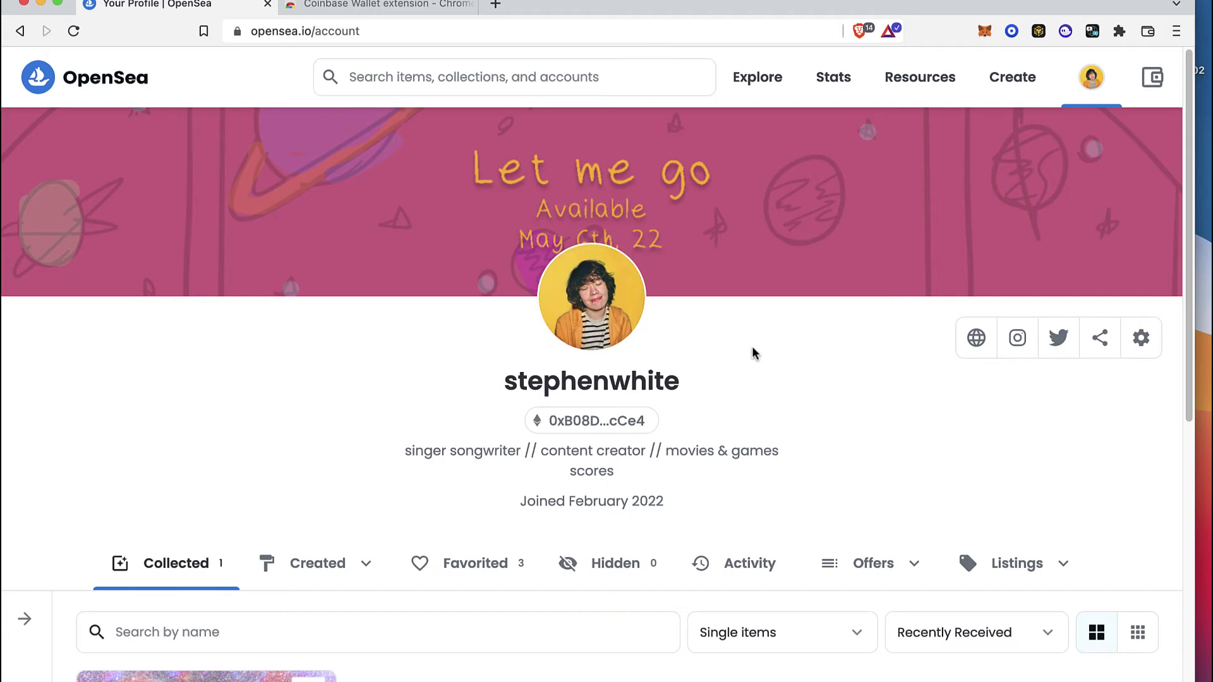
pyautogui.click(1012, 32)
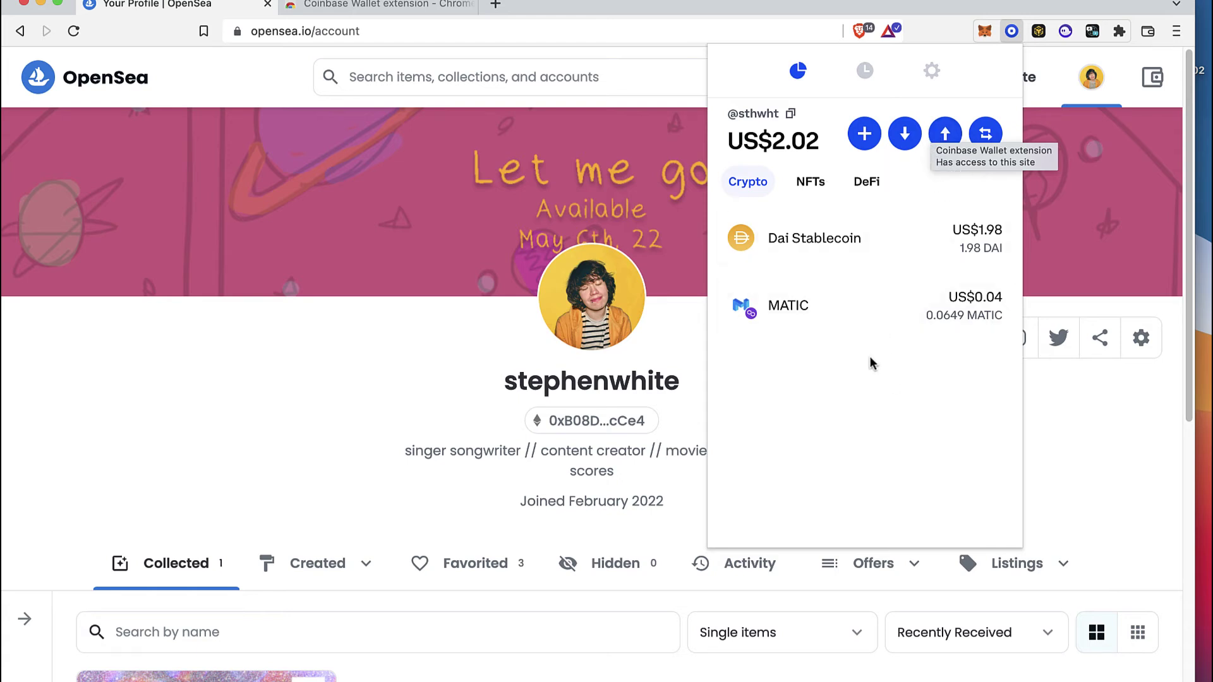
pyautogui.click(865, 71)
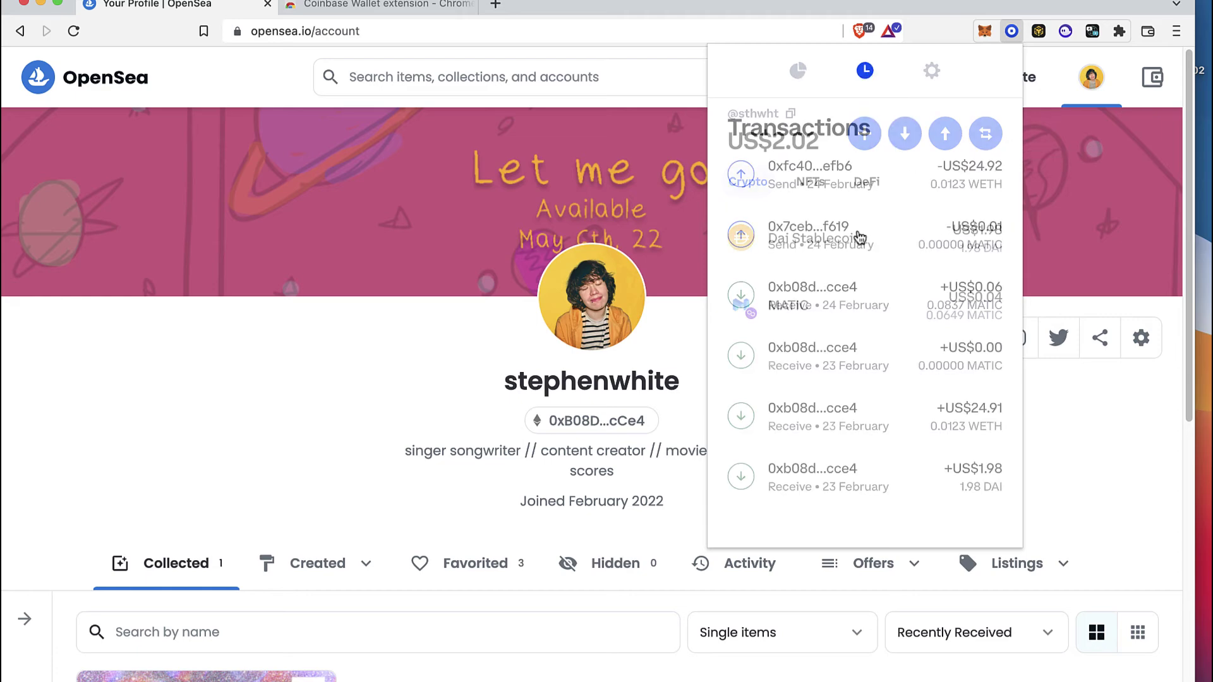
pyautogui.click(688, 372)
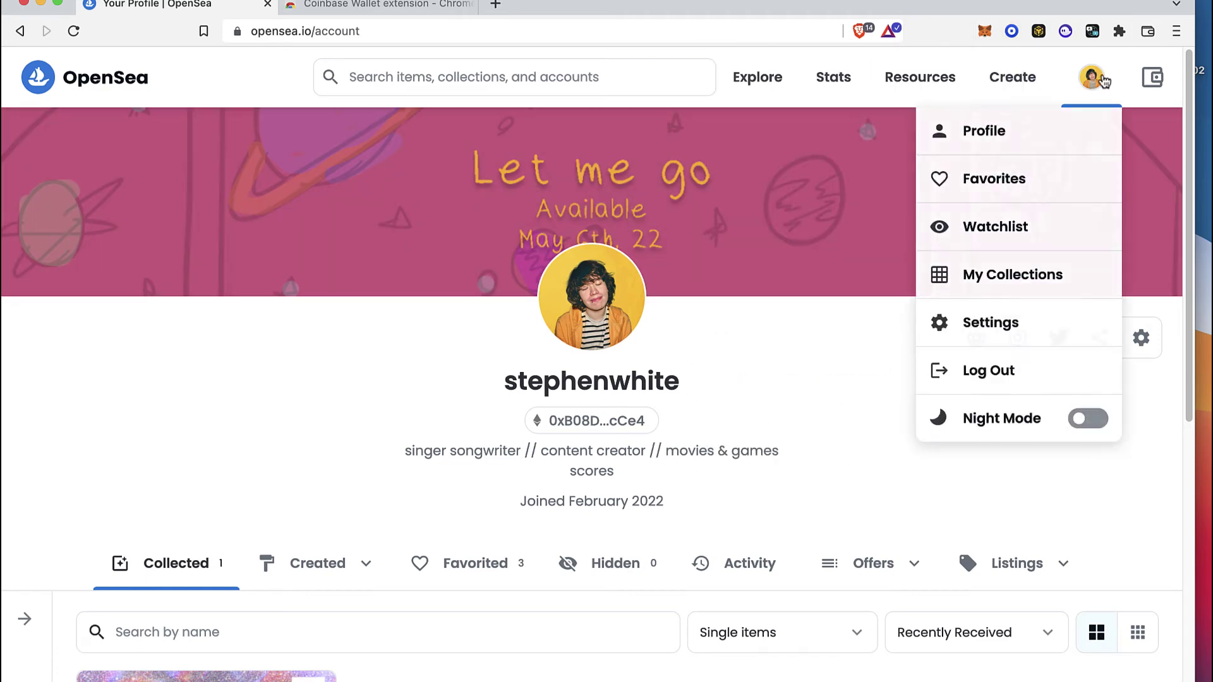
pyautogui.moveTo(1090, 77)
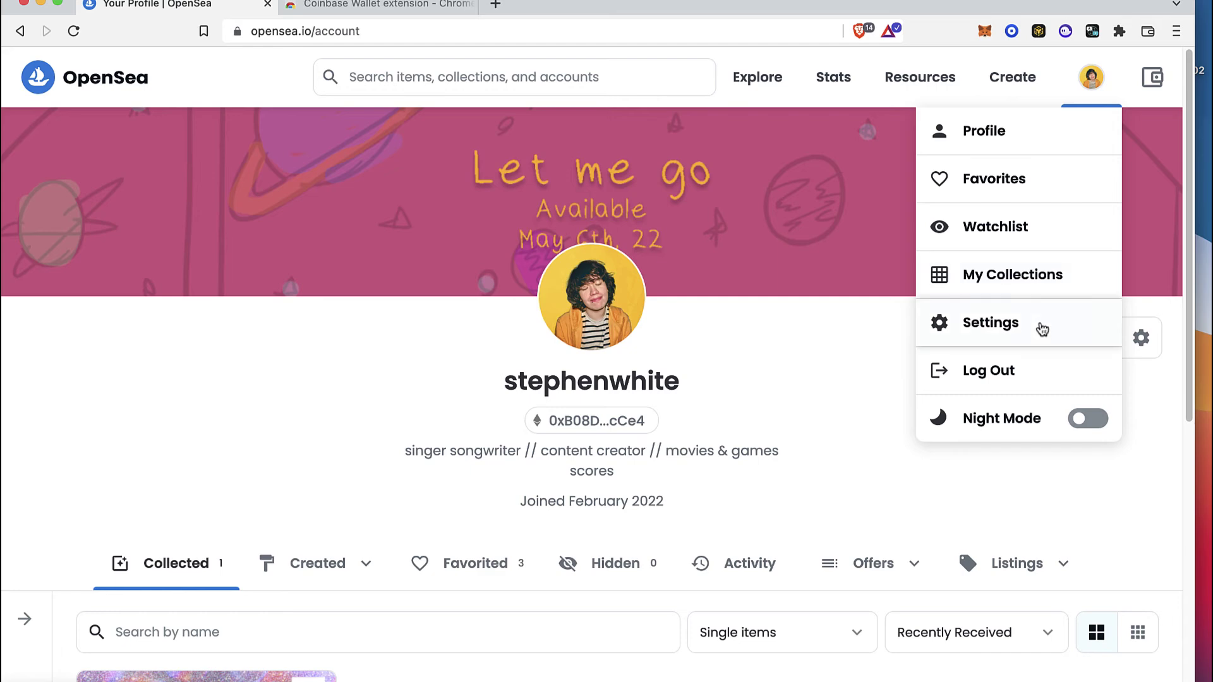
# Open OpenSea's Profile Settings from the account menu
pyautogui.click(990, 323)
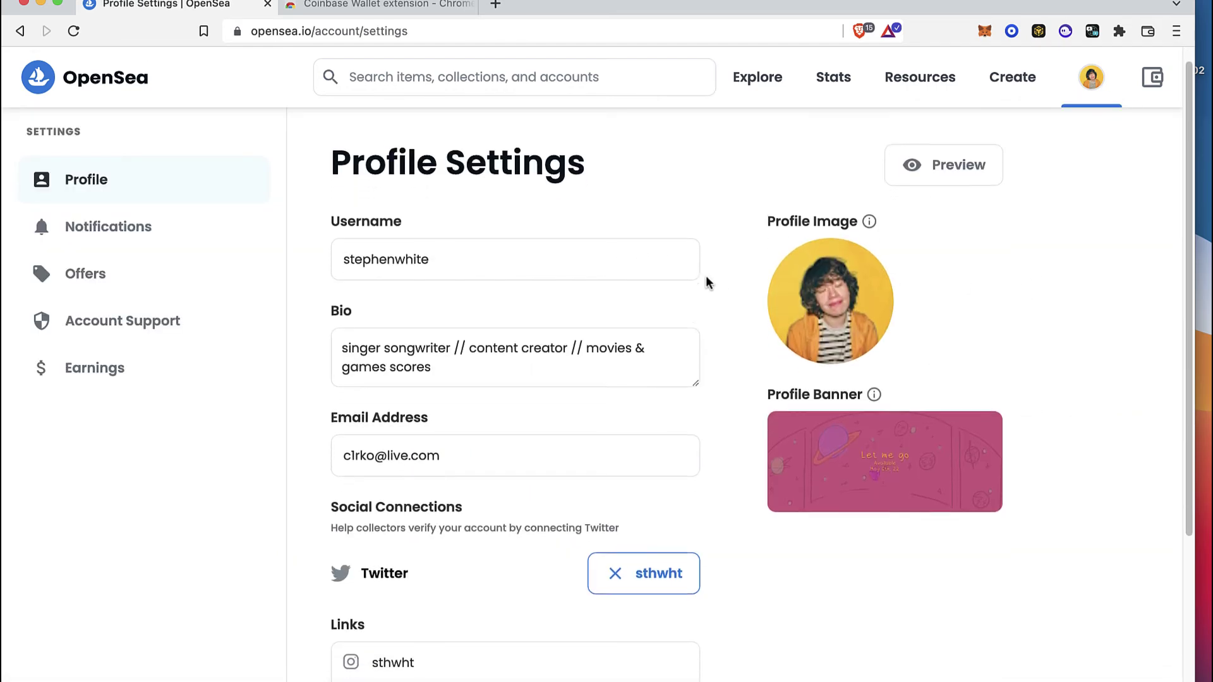
pyautogui.scroll(-2, 707, 282)
pyautogui.scroll(-3, 707, 283)
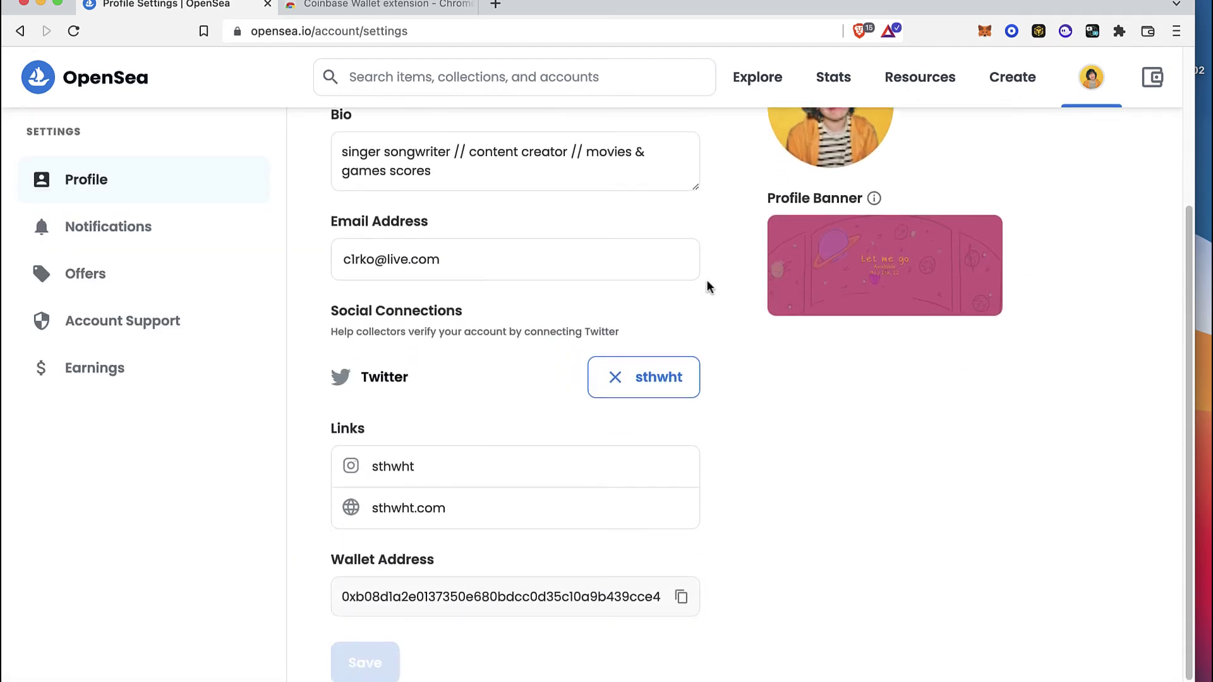
pyautogui.scroll(-1, 708, 283)
pyautogui.moveTo(1091, 77)
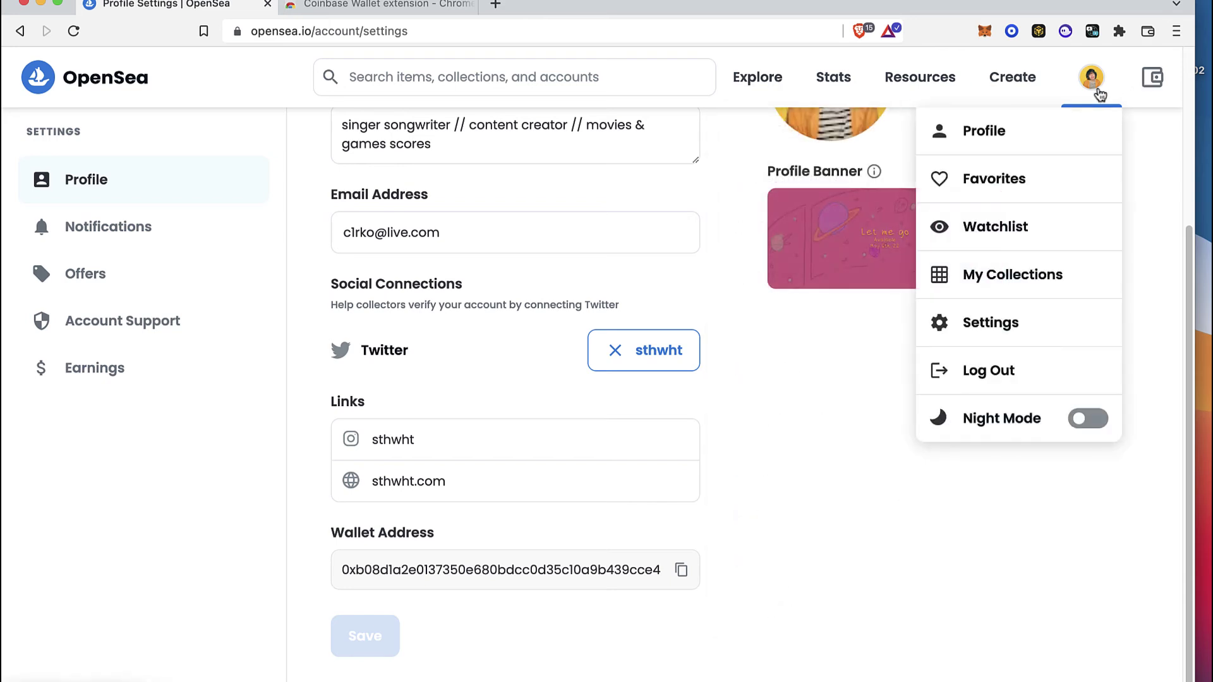
# Show the $1.98 wallet panel and its provider list, with Coinbase Wallet connected
pyautogui.click(1152, 80)
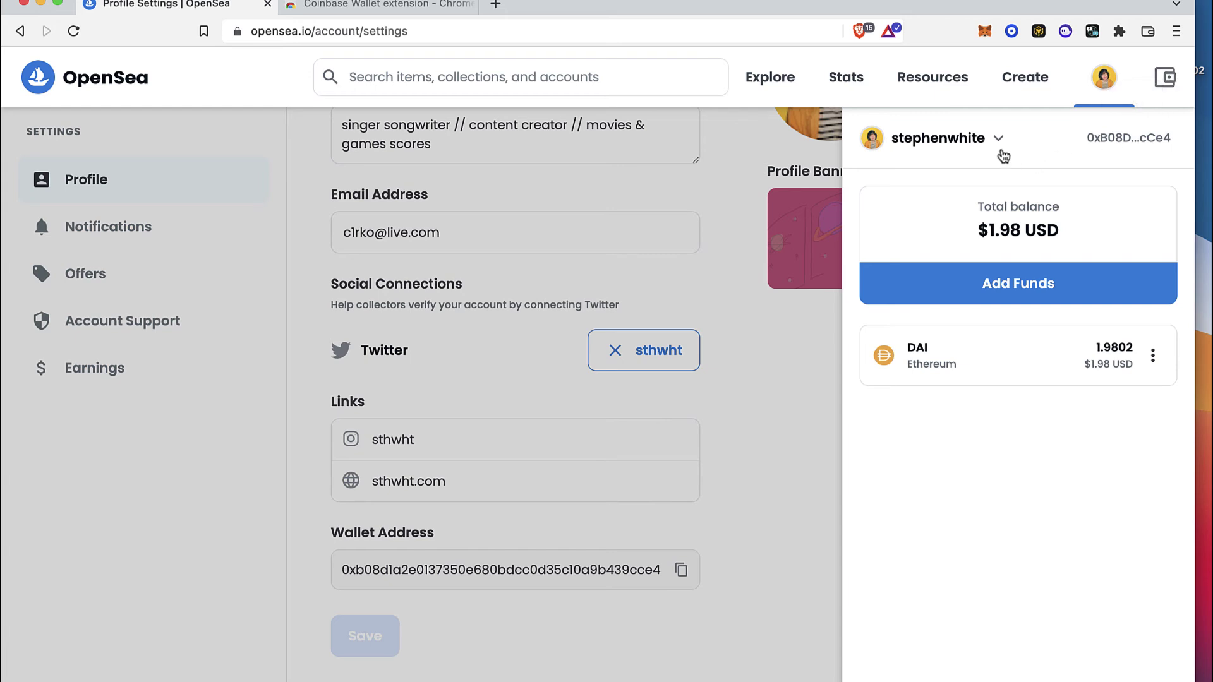
pyautogui.click(996, 139)
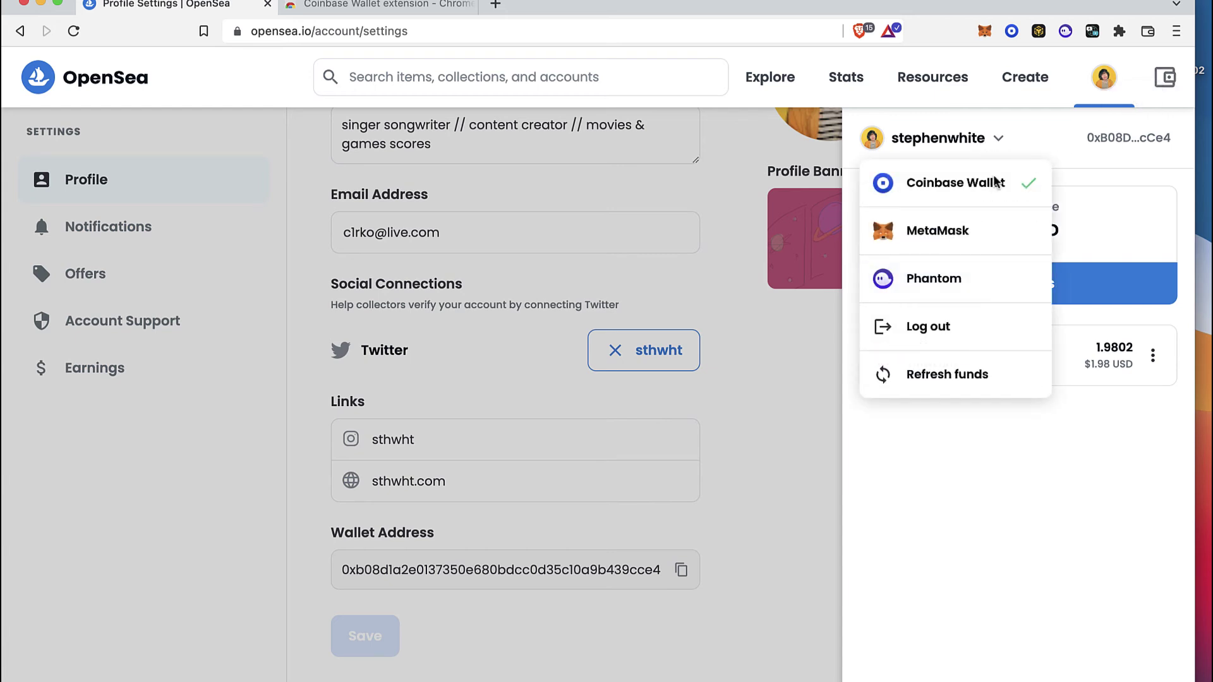